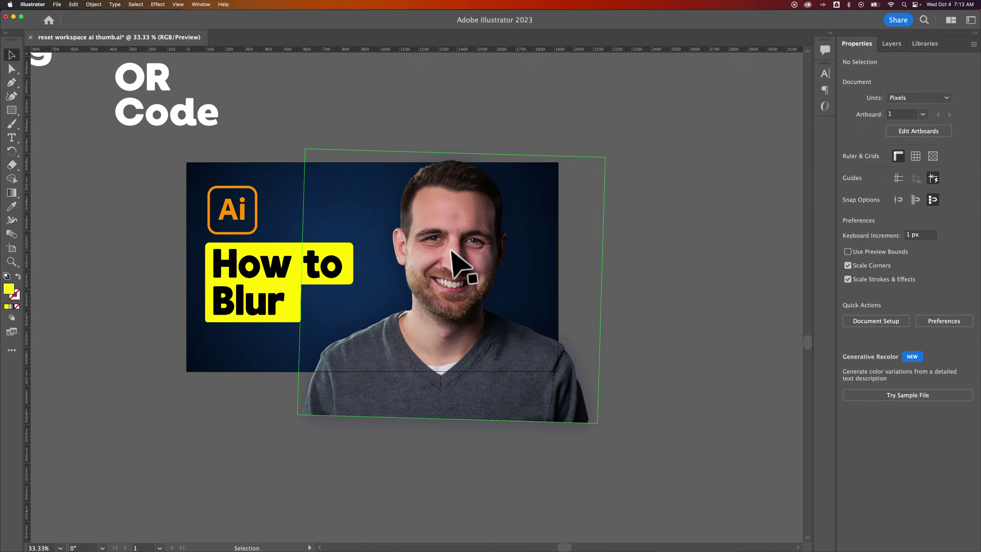
- Apply a Gaussian Blur of about 6.19 pixels to the smiling man's photo
click(459, 255)
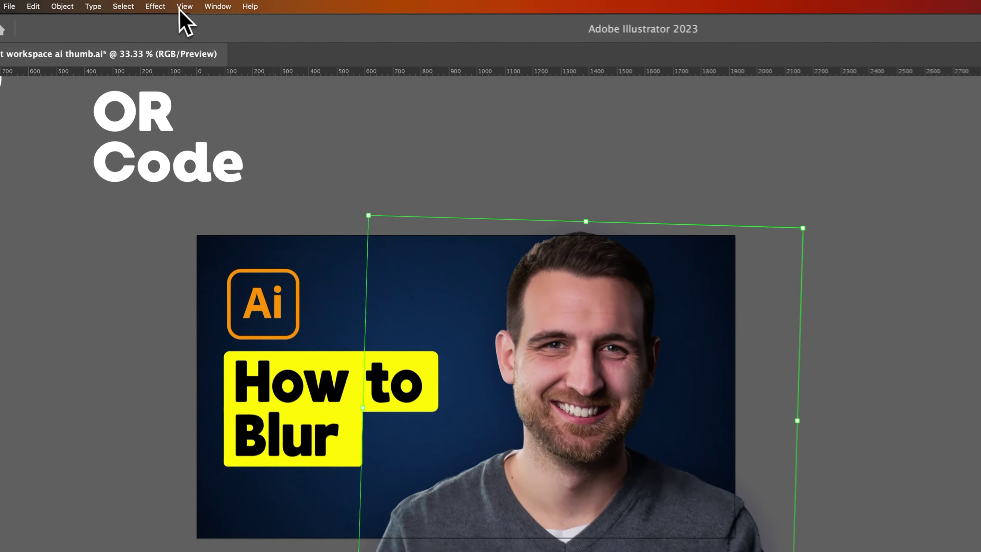
click(161, 4)
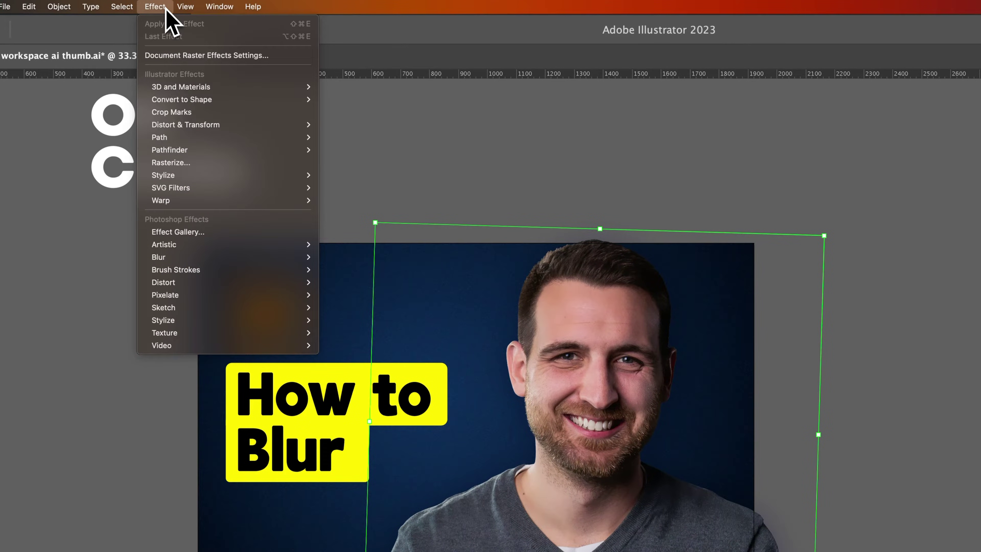
mouse_move(190, 176)
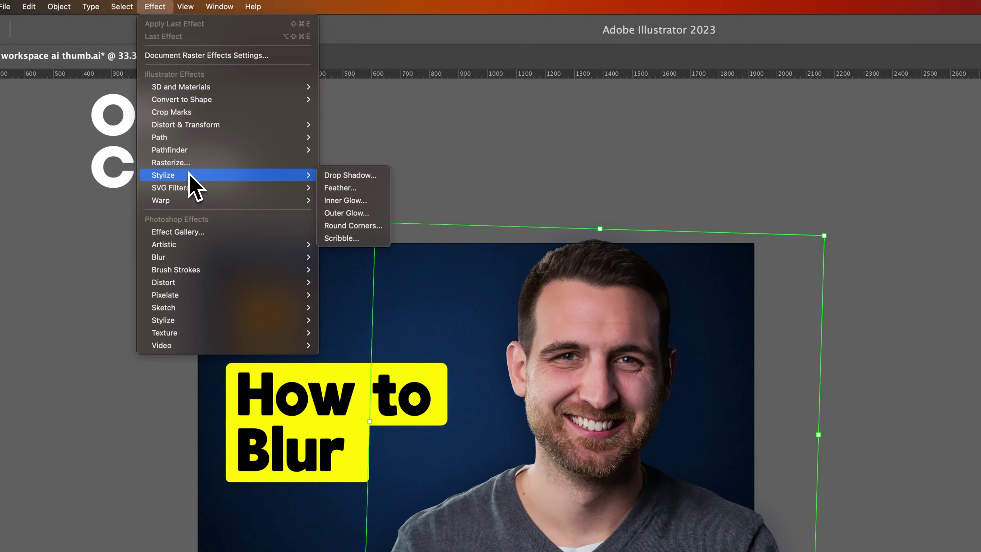
mouse_move(200, 257)
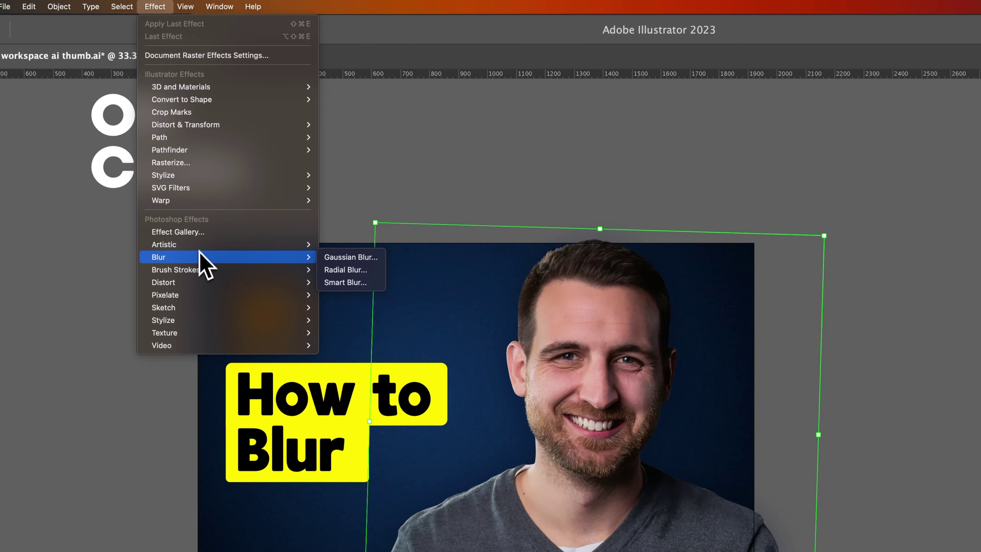
click(351, 257)
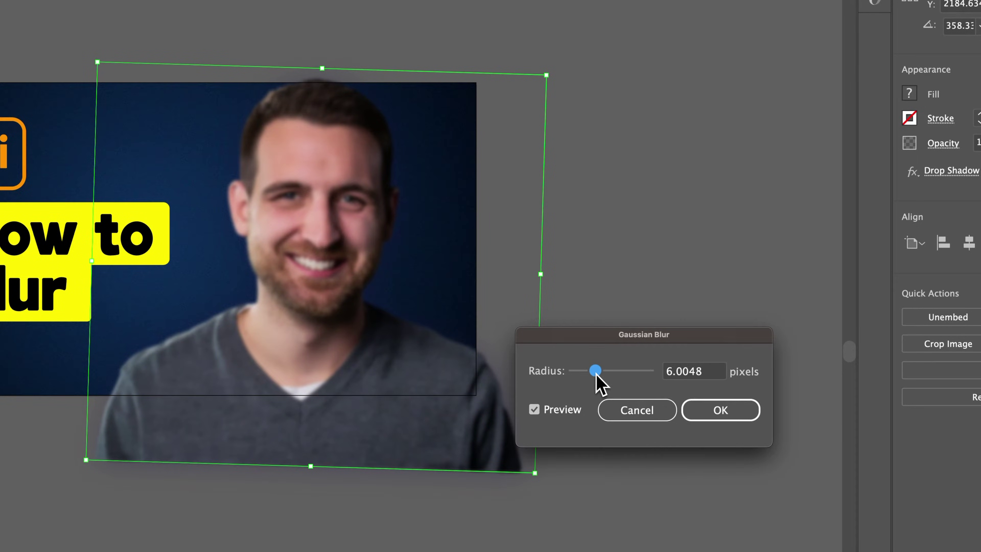
drag(596, 374, 636, 374)
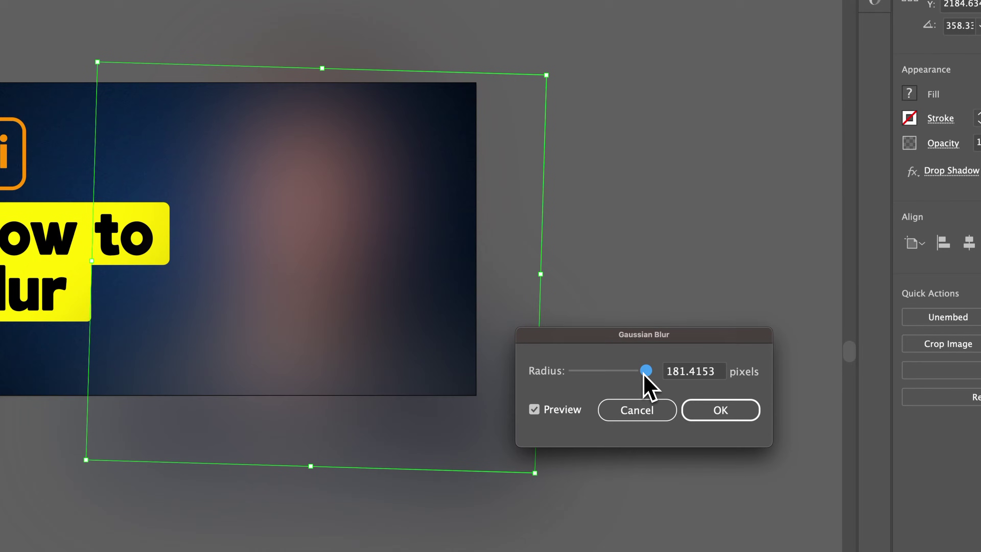
drag(642, 374, 600, 377)
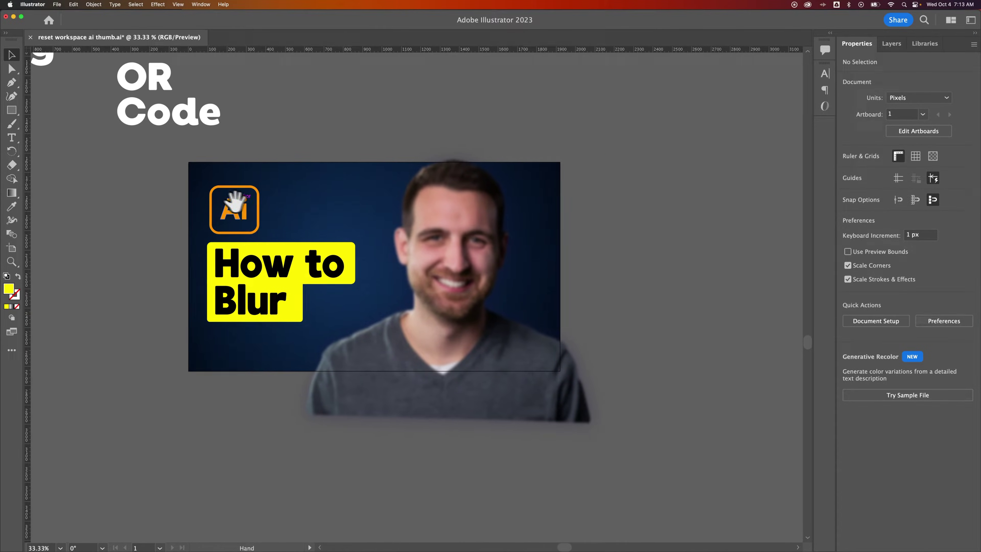
drag(235, 201, 264, 202)
click(279, 212)
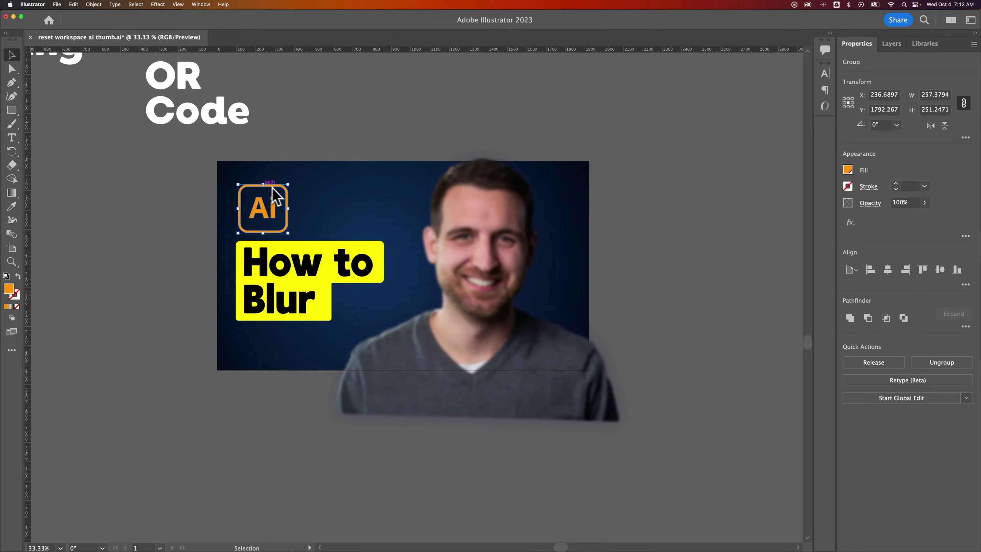
drag(283, 220, 274, 213)
key(super+z)
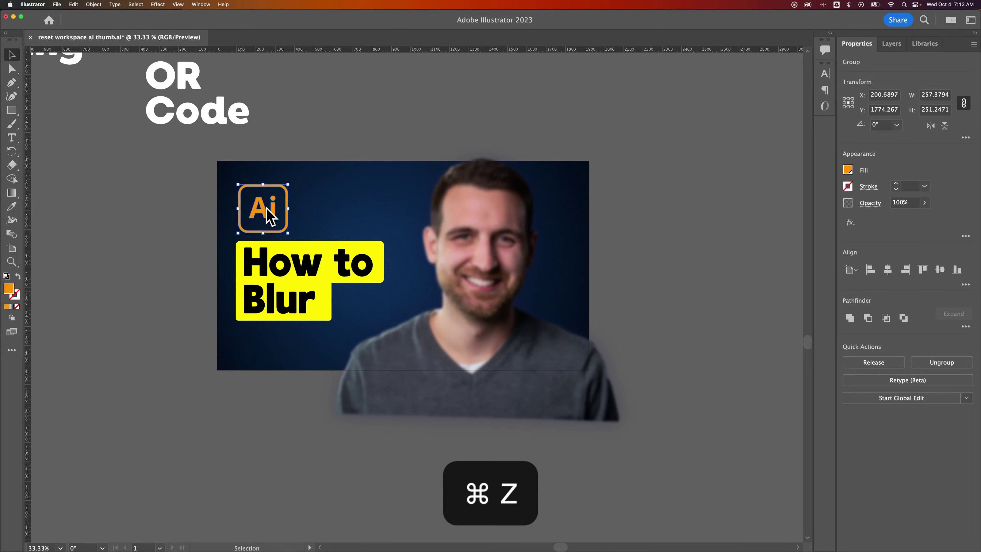
click(158, 4)
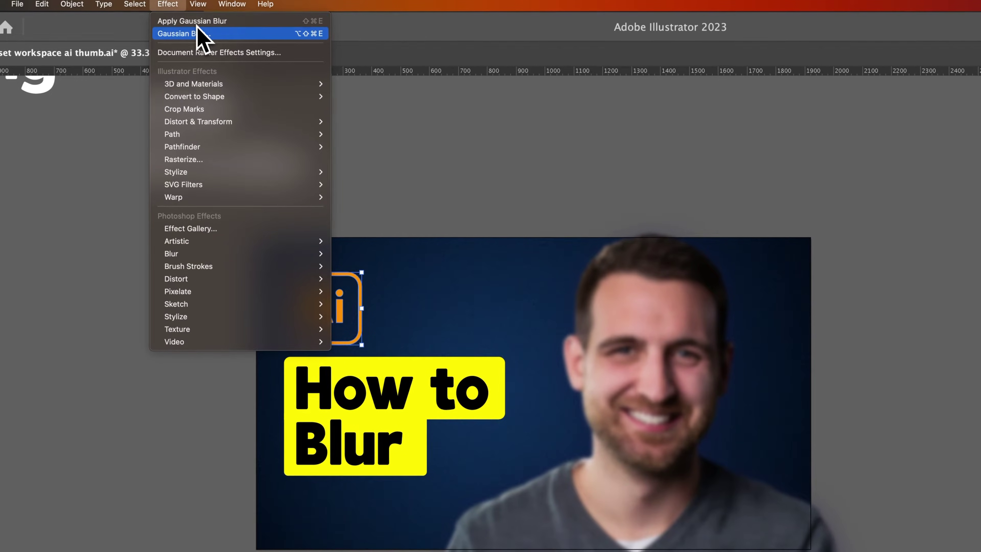
mouse_move(212, 254)
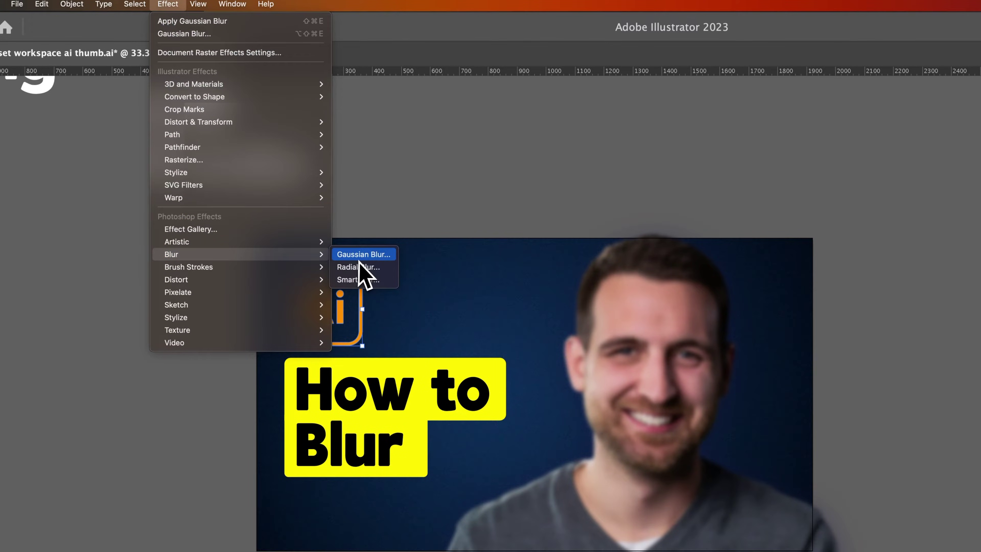
click(369, 255)
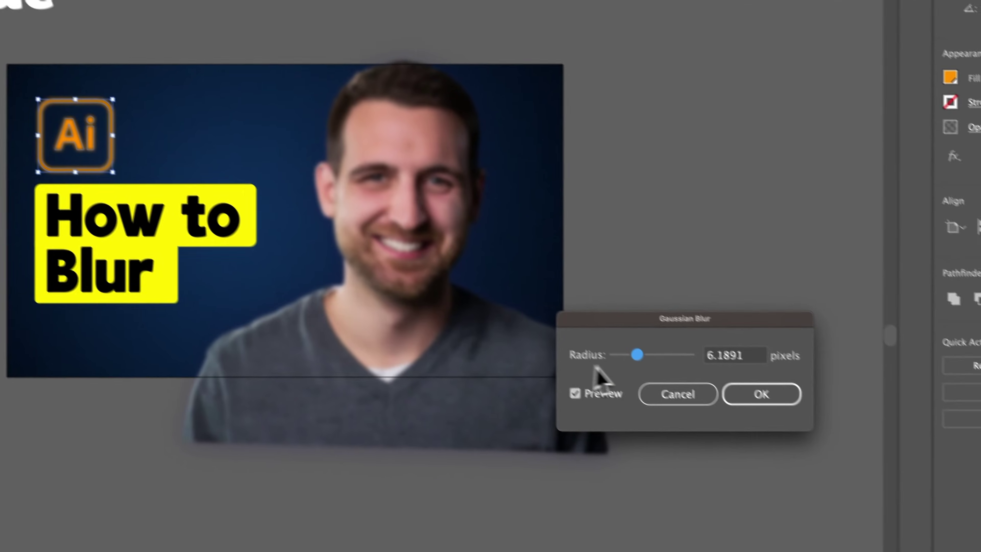
drag(885, 528, 887, 528)
drag(614, 341, 651, 341)
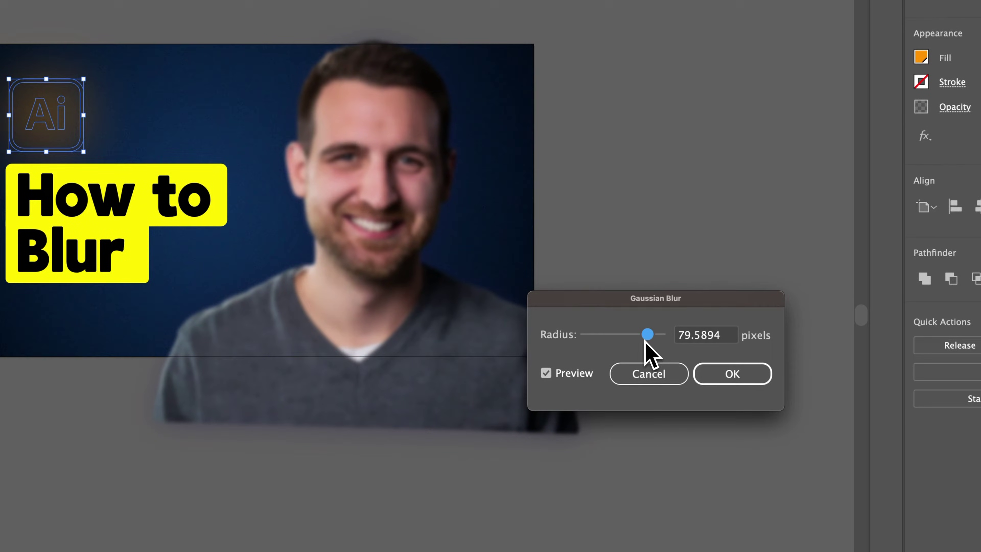
click(719, 377)
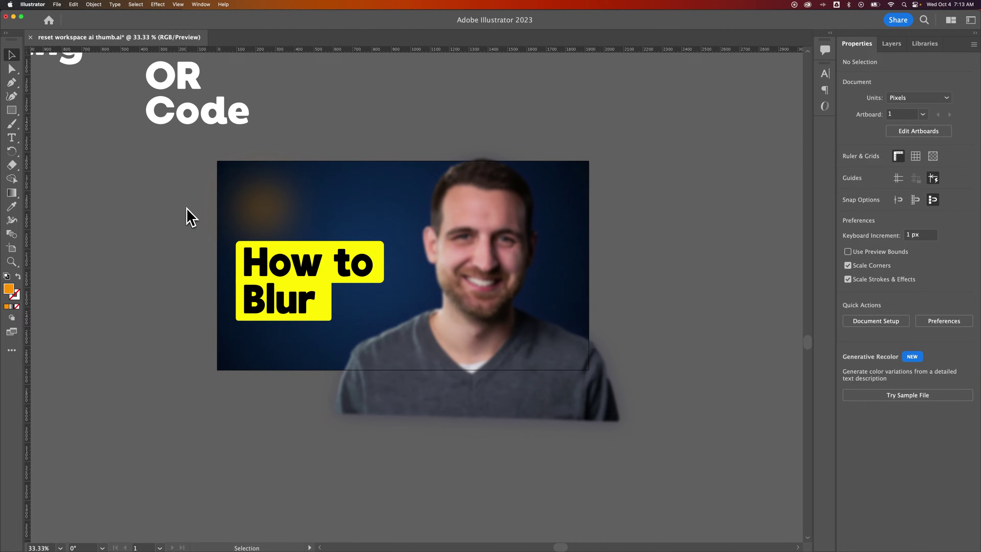
key(super+z)
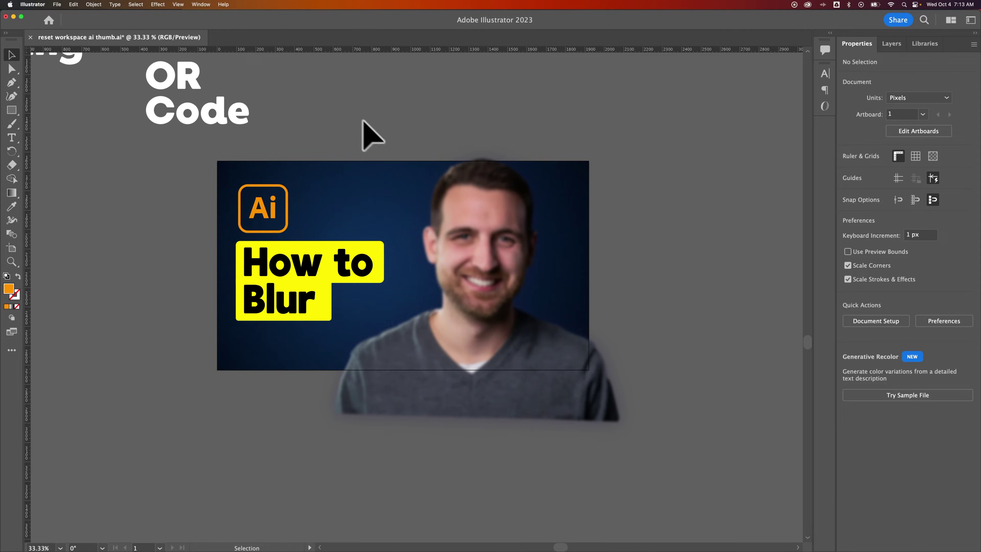
- Change the Document Raster Effects Settings padding from 500 px to 72 px around objects
click(508, 272)
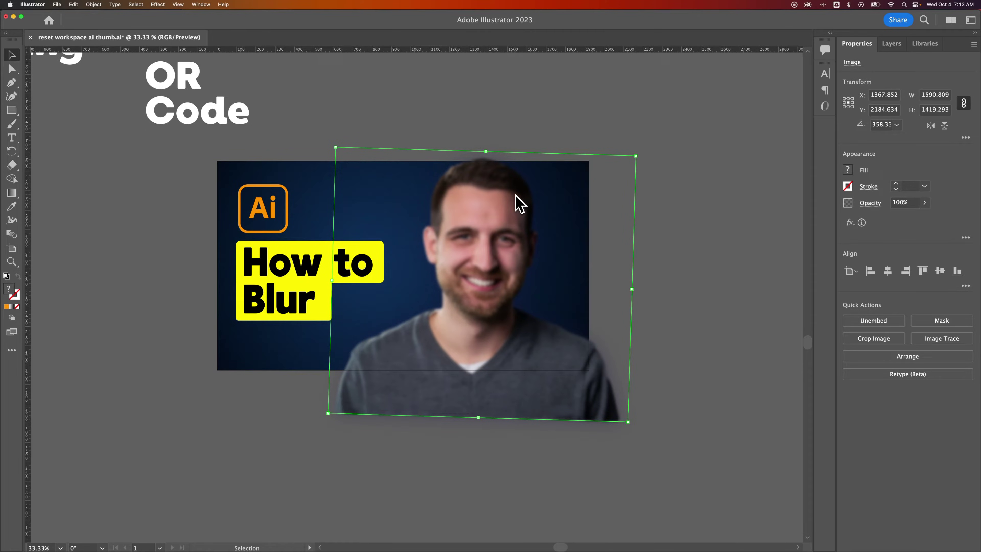
click(158, 4)
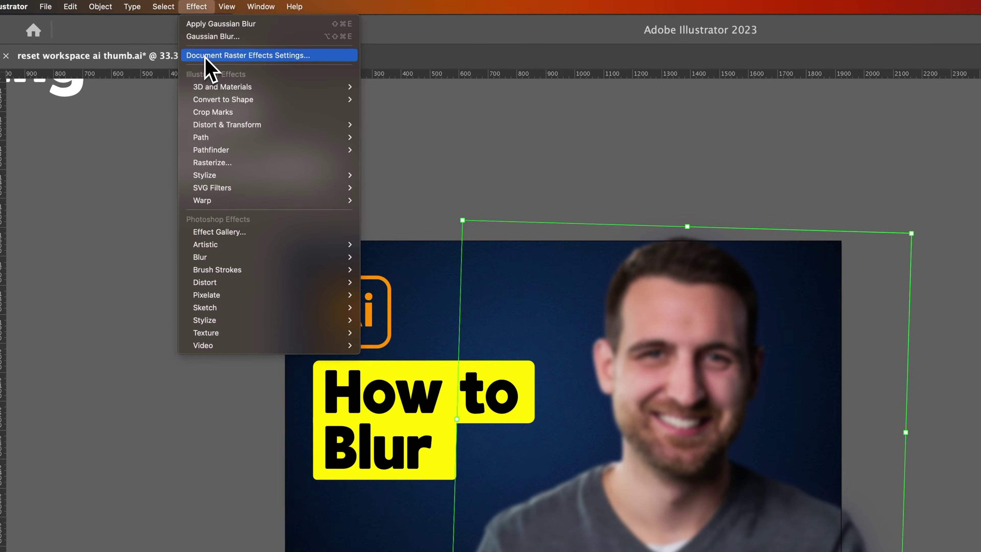
click(205, 57)
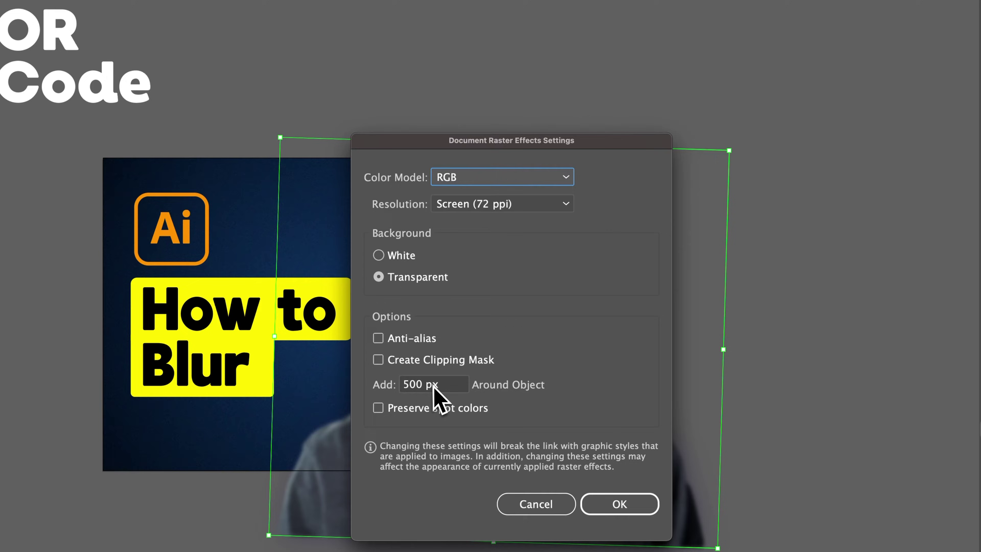
double_click(412, 383)
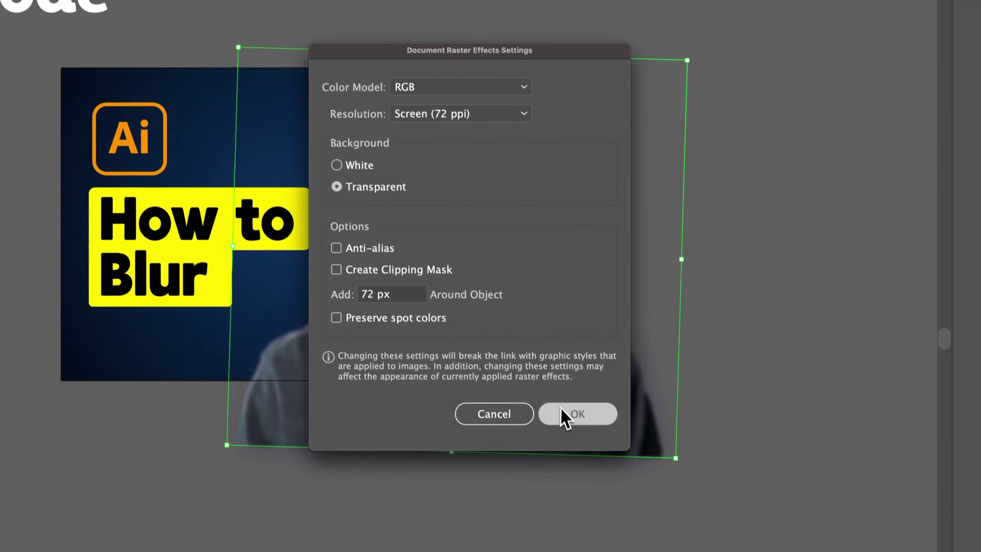
click(619, 503)
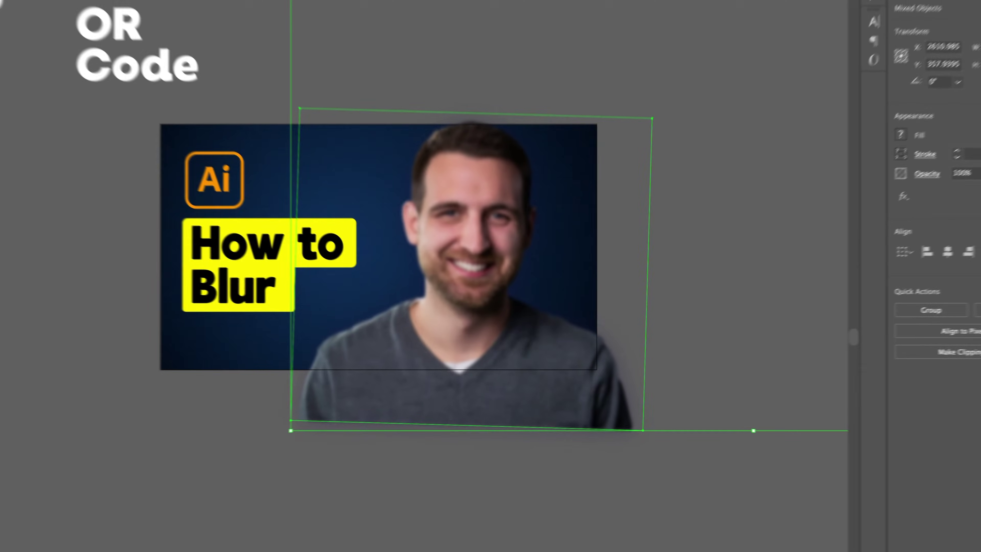
- Reselect the blurred portrait and show its Appearance panel listing Drop Shadow and Gaussian Blur
click(565, 516)
scroll(584, 467, right, 3)
scroll(583, 466, down, 1)
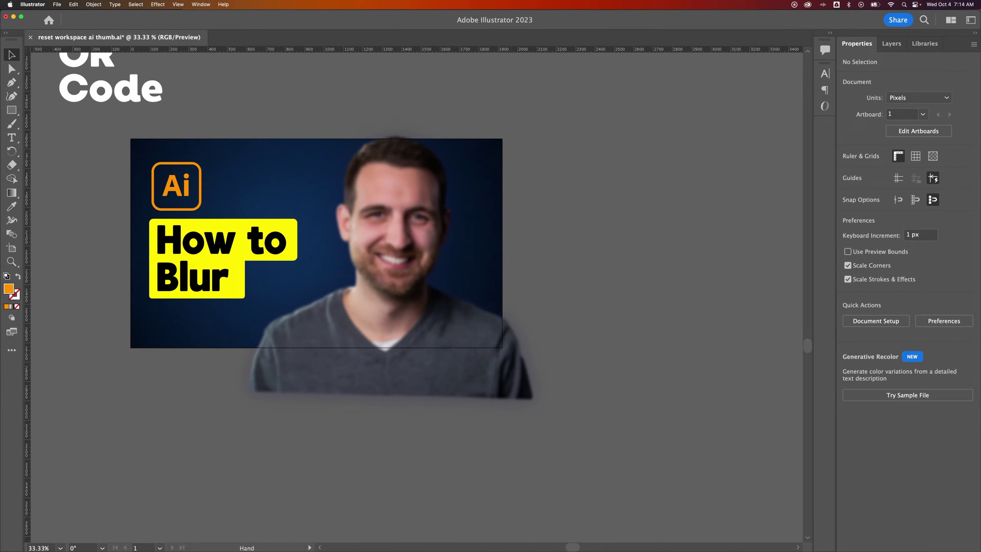
click(504, 372)
click(849, 223)
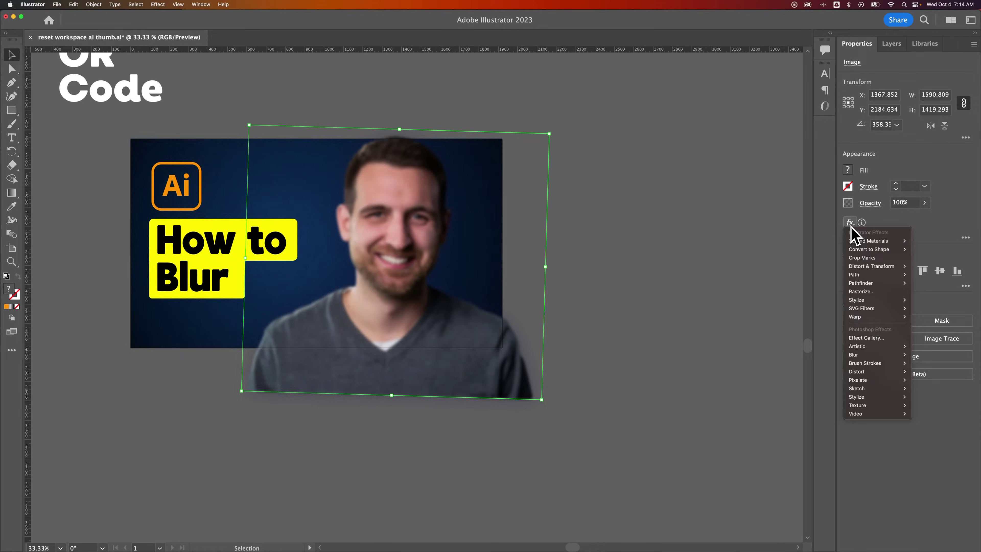
key(Escape)
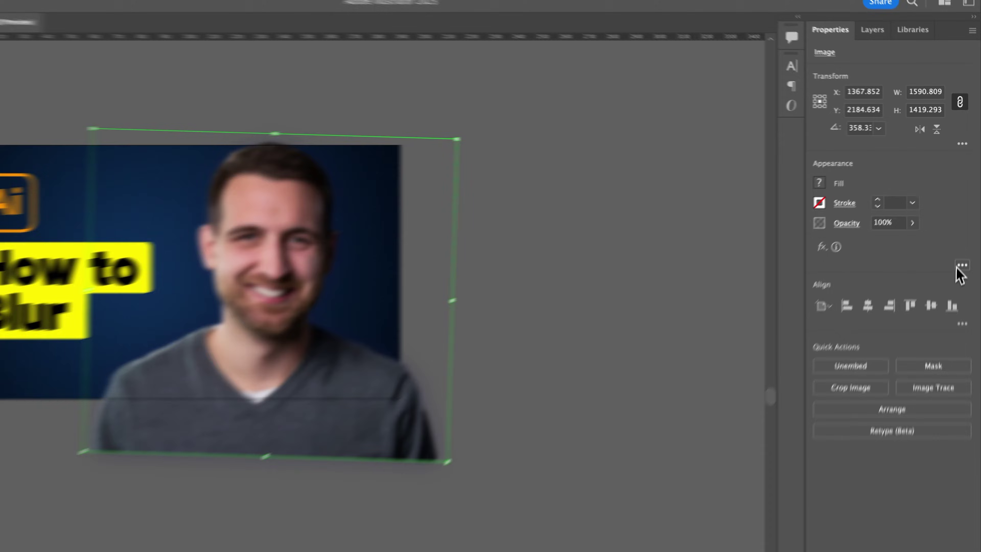
click(966, 237)
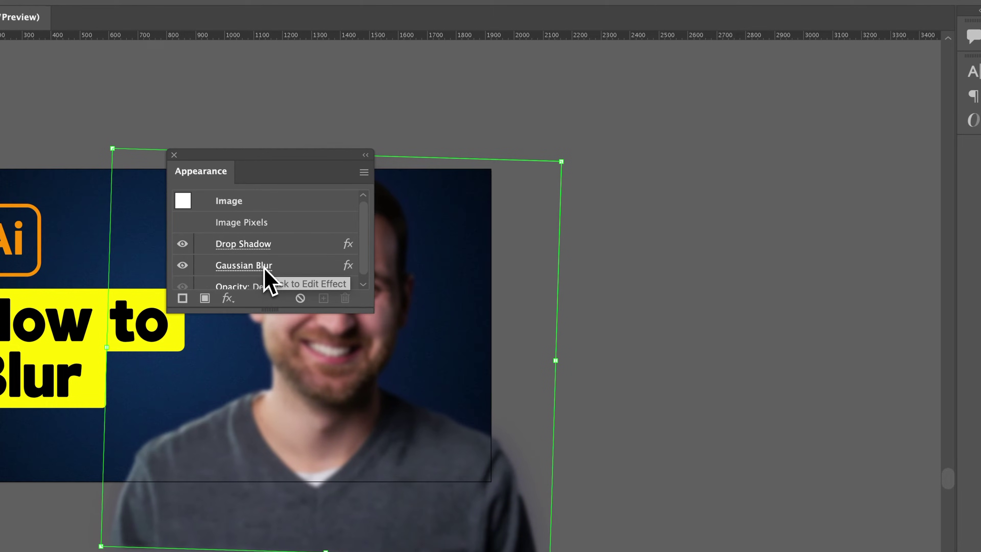
- Reopen the photo's Gaussian Blur from the Appearance panel and raise the radius to 250 pixels
drag(279, 157, 733, 177)
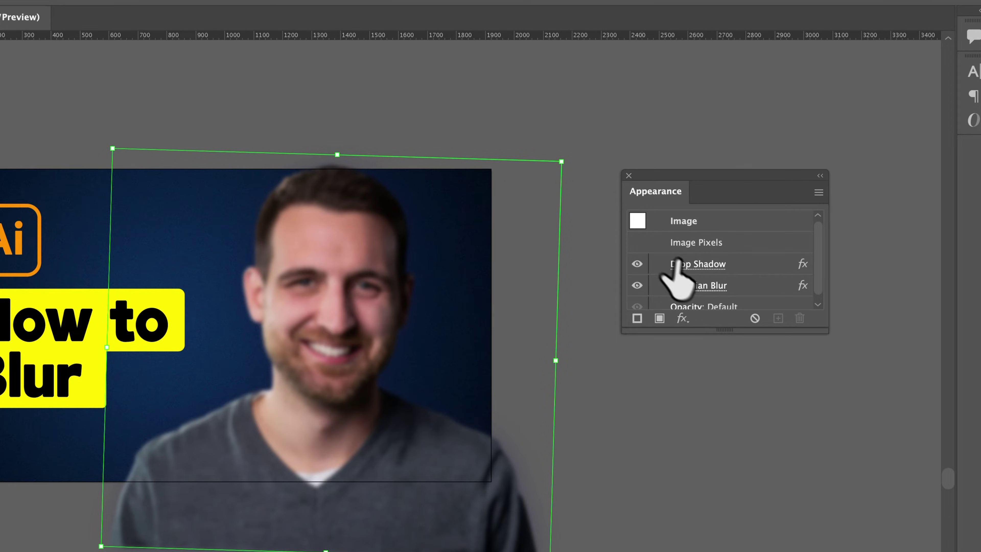
click(694, 285)
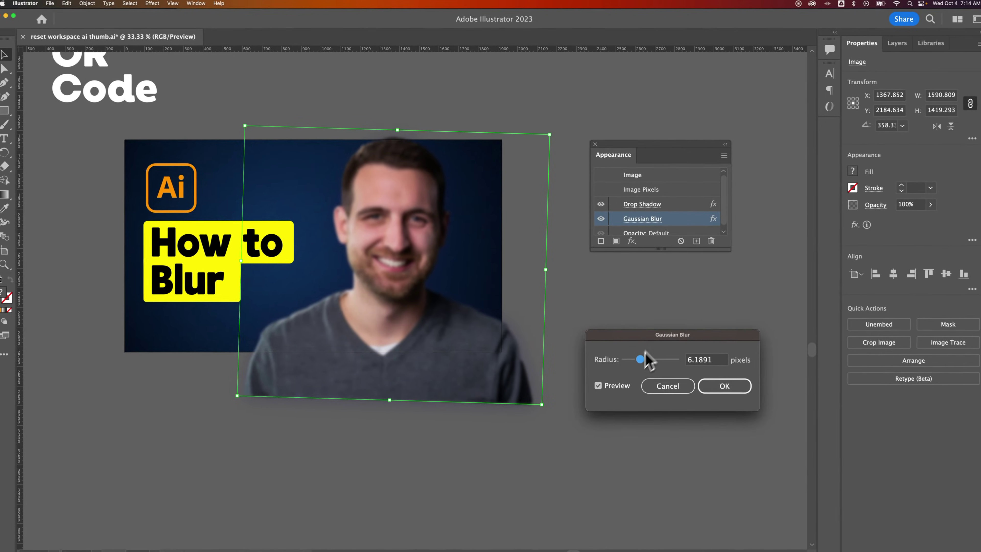
drag(646, 352, 680, 365)
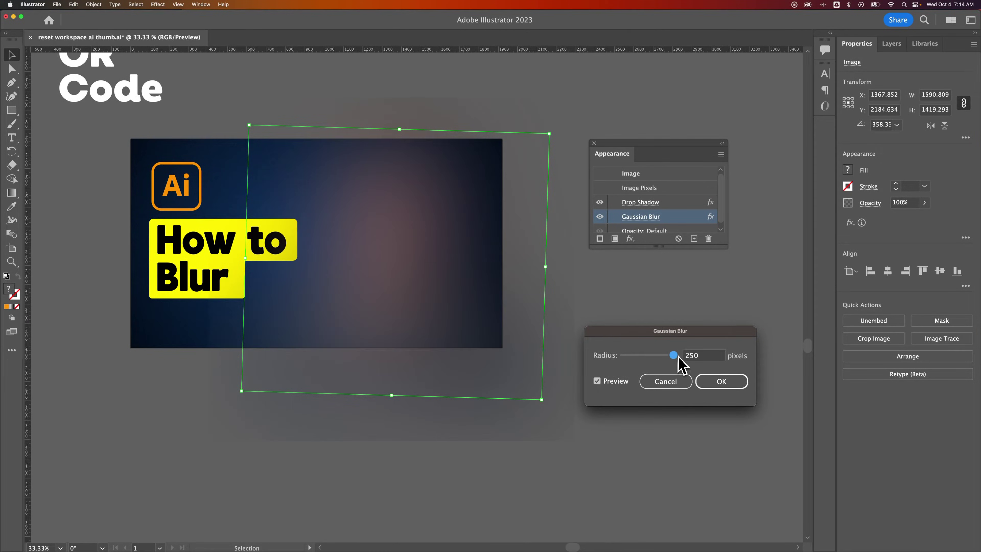
click(721, 382)
click(422, 470)
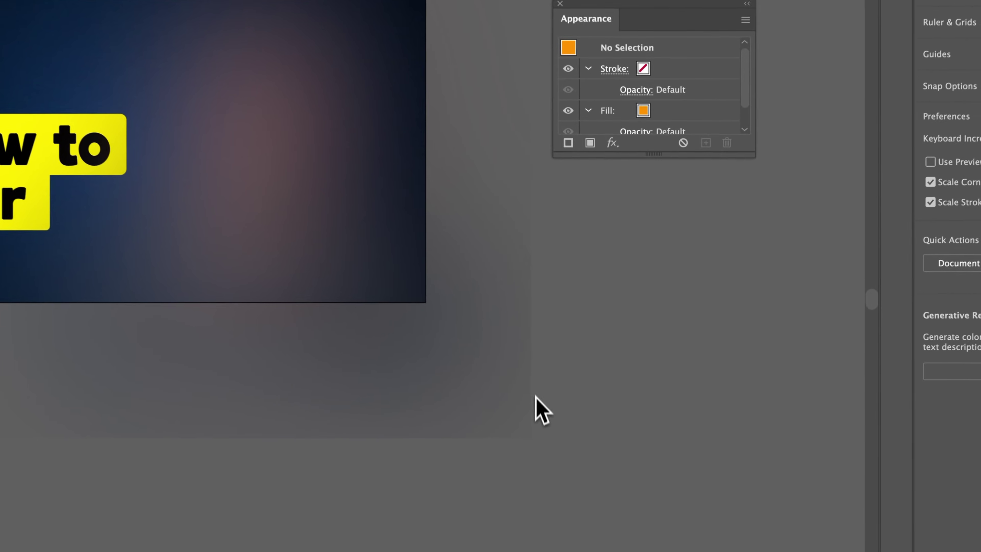
key(z)
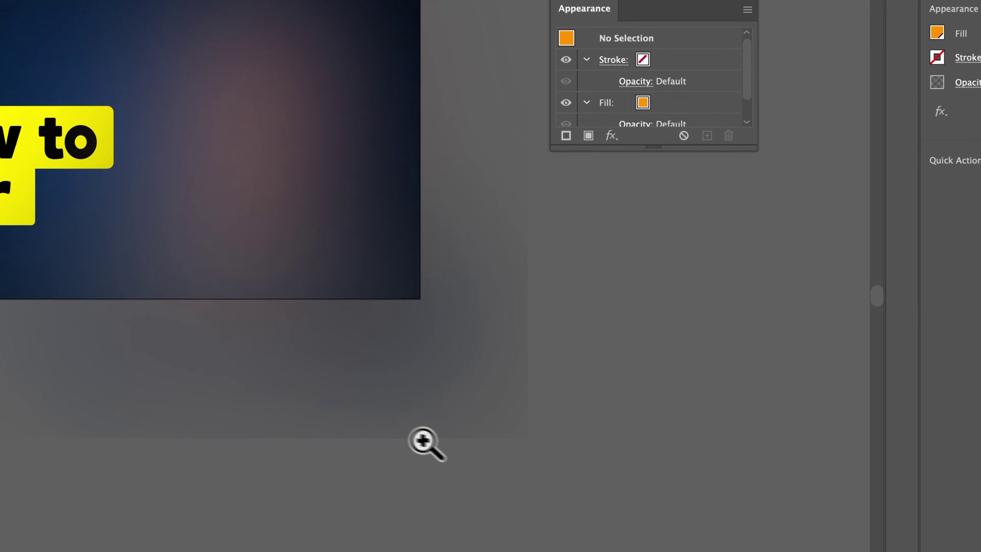
click(473, 443)
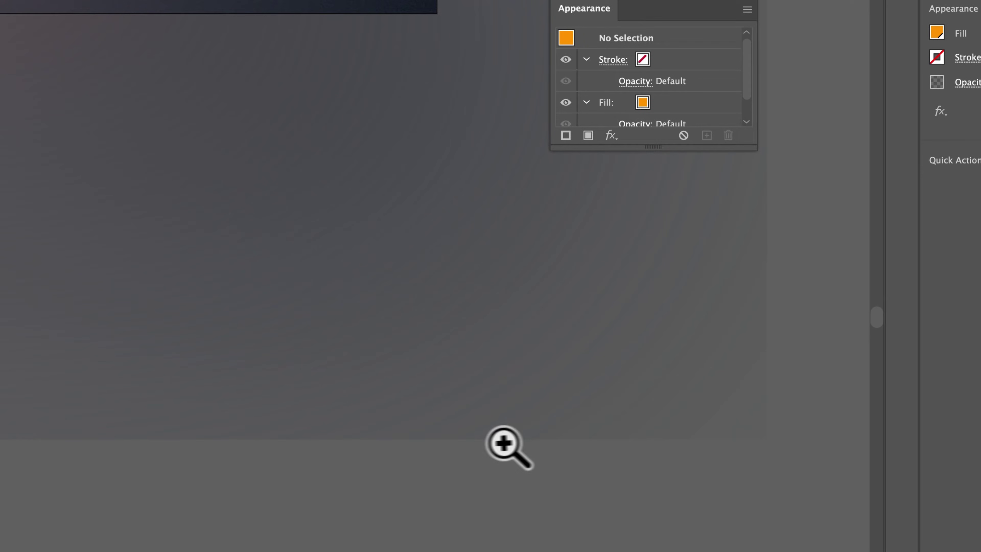
alt+click(590, 405)
alt+click(459, 423)
key(v)
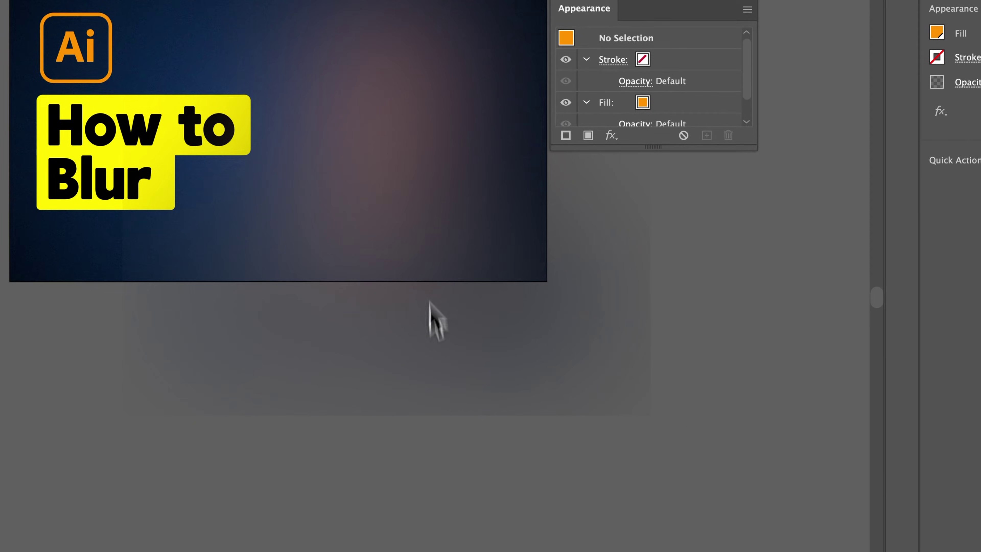
click(588, 269)
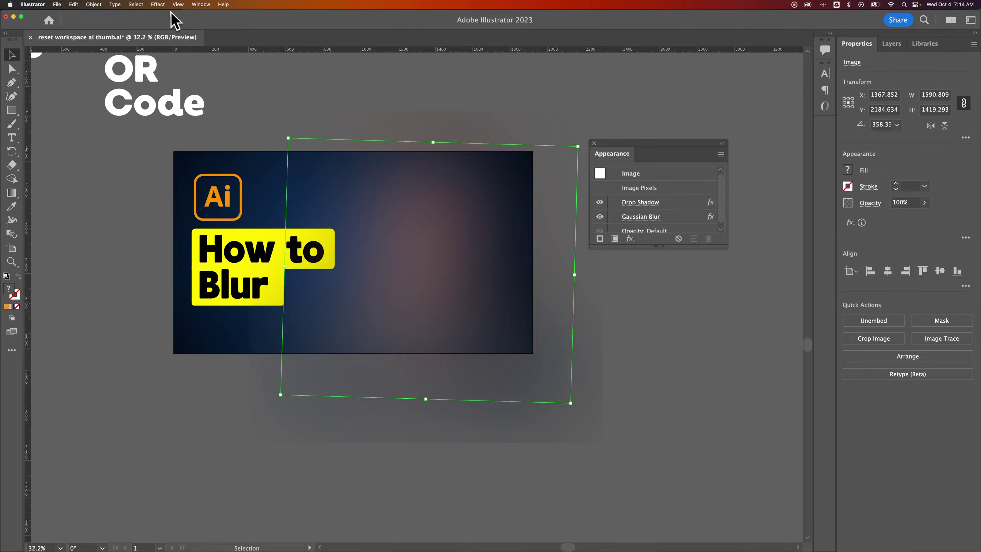
- Set the raster effects padding to 500 px around objects, keeping Screen (72 ppi) resolution
click(158, 4)
click(178, 31)
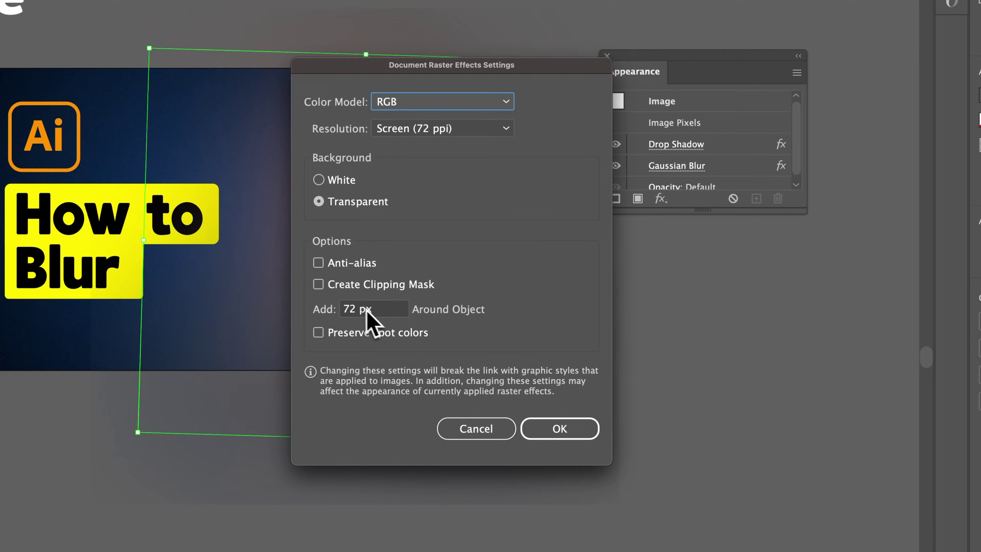
click(375, 312)
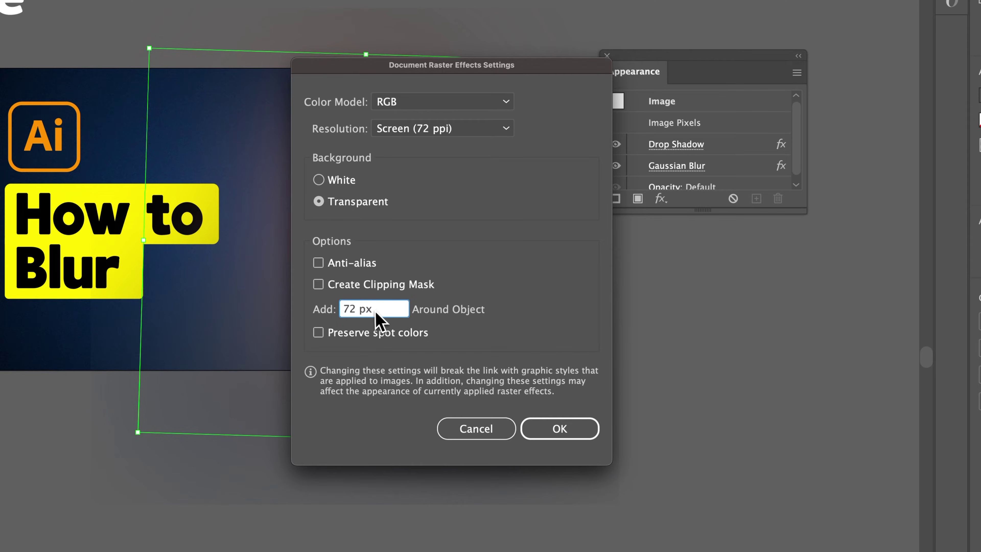
drag(375, 311, 341, 311)
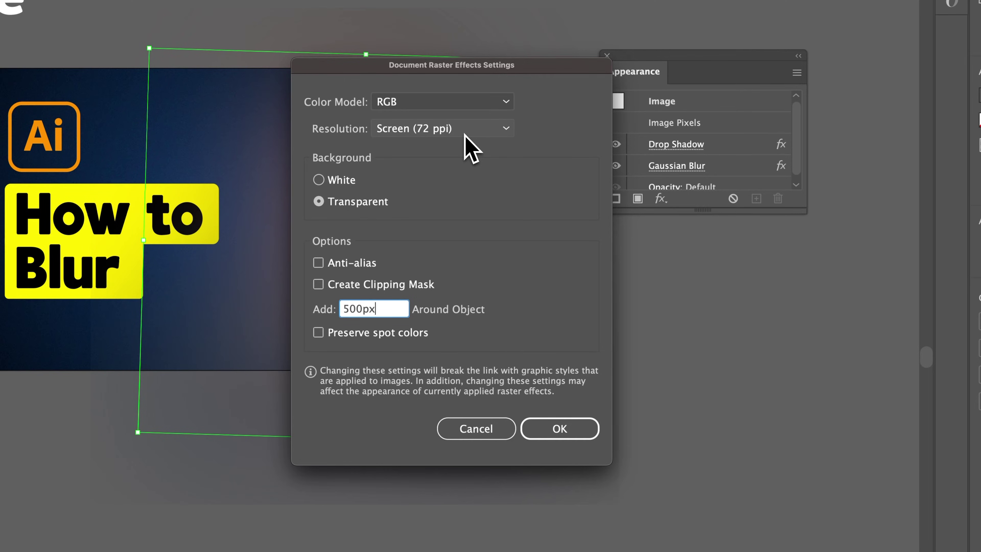
click(465, 129)
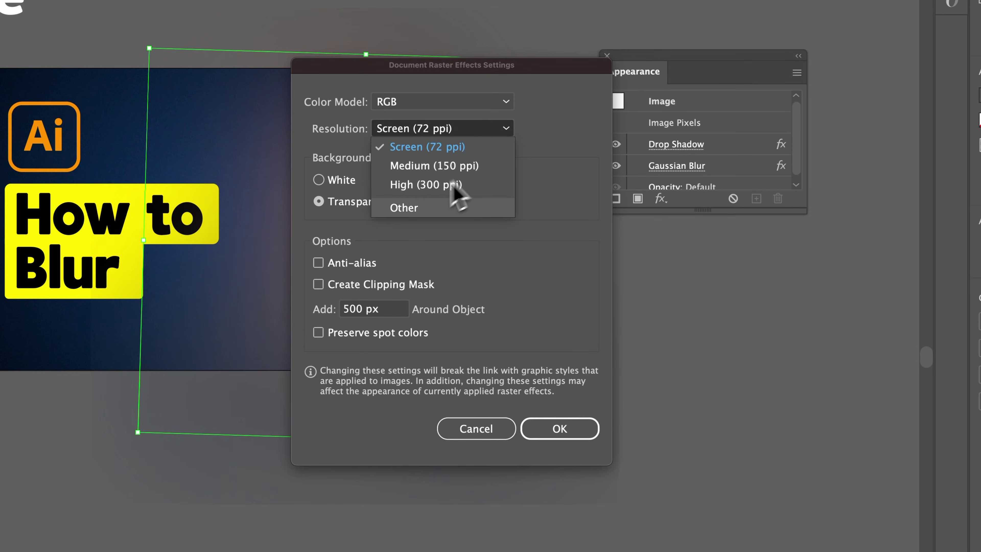
click(542, 152)
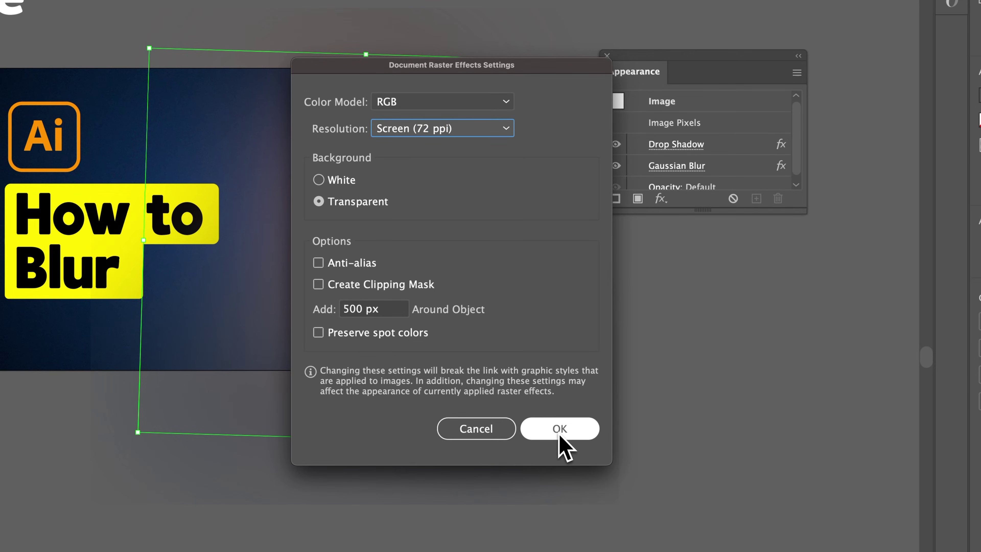
- Apply the 500 px padding and zoom in to confirm the blur now fades past its old edges
click(560, 432)
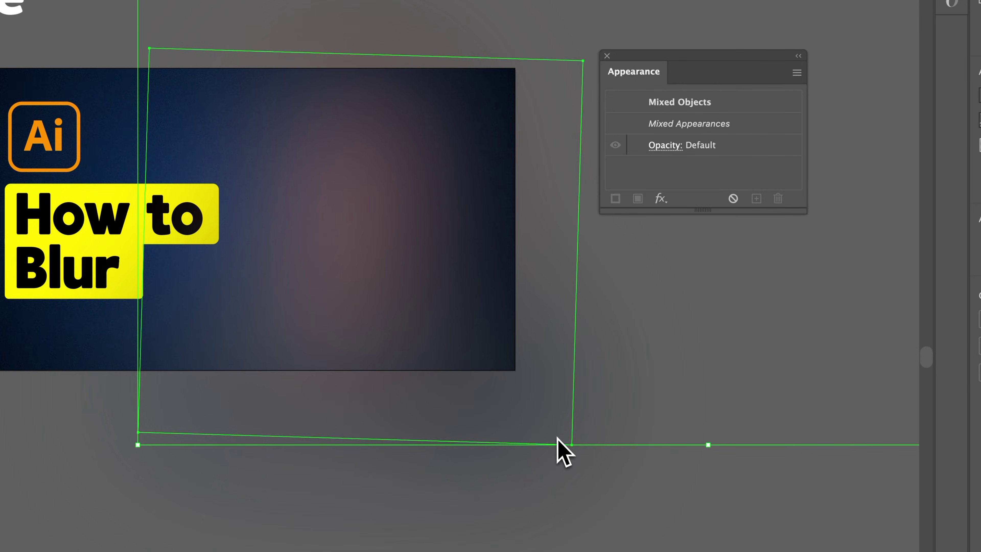
scroll(693, 386, down, 5)
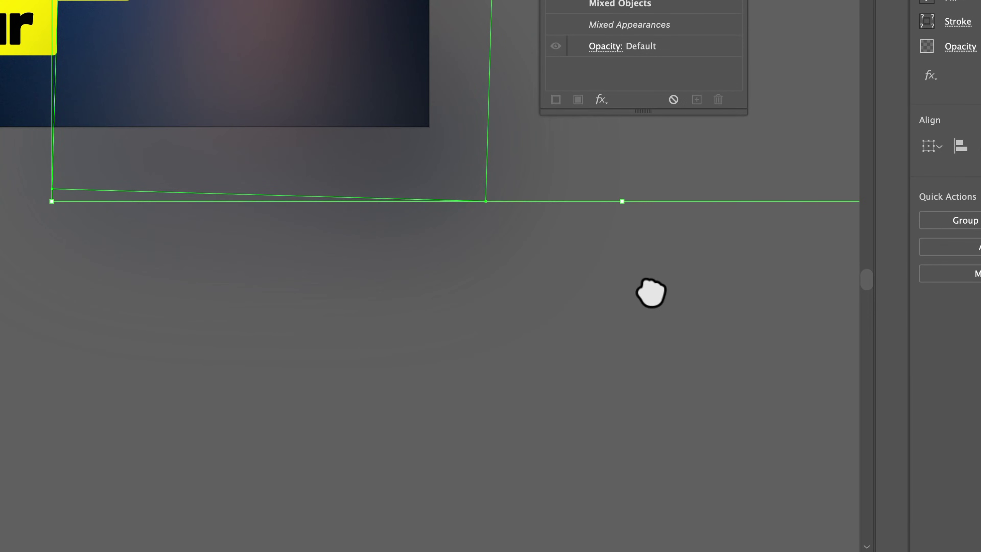
click(445, 326)
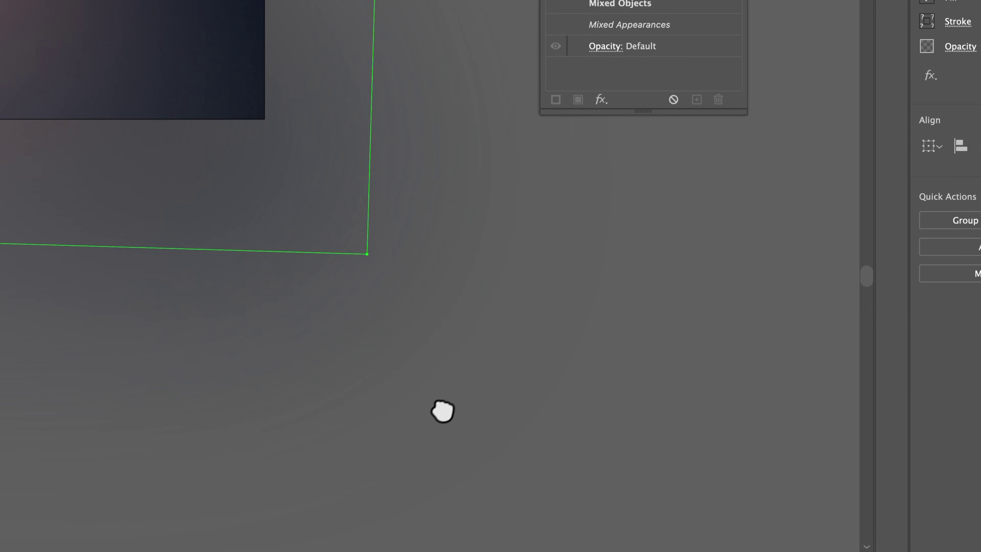
scroll(482, 270, up, 5)
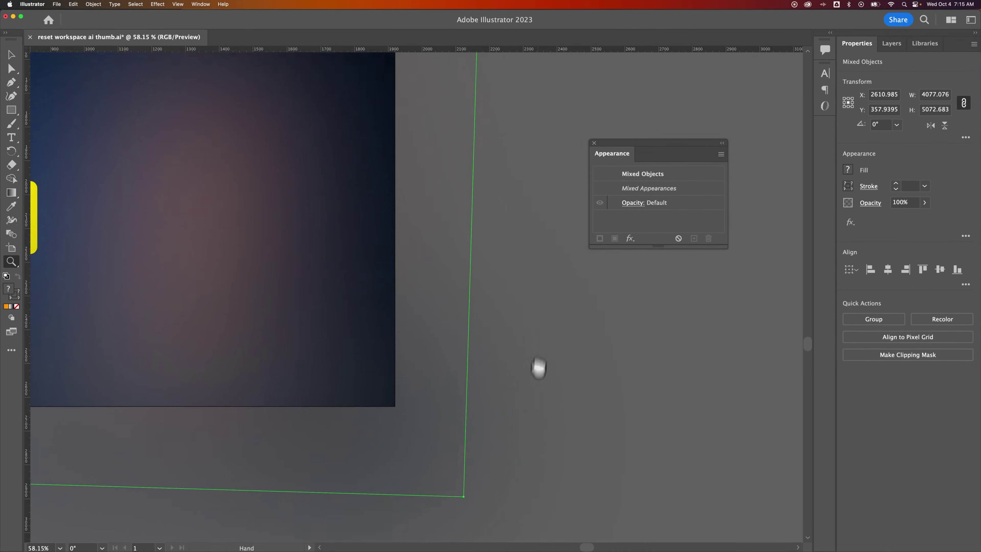
drag(538, 368, 535, 424)
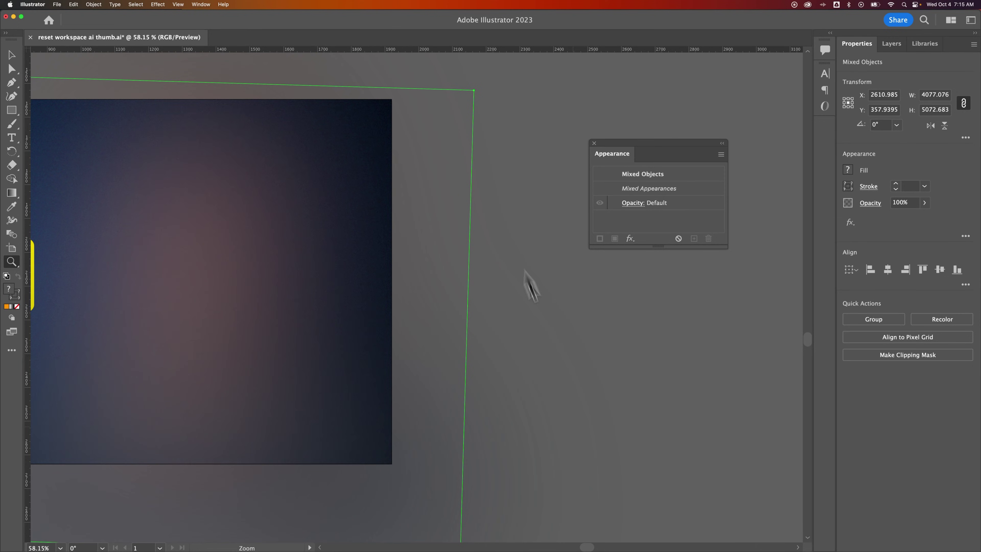
key(super+minus)
key(super+minus)
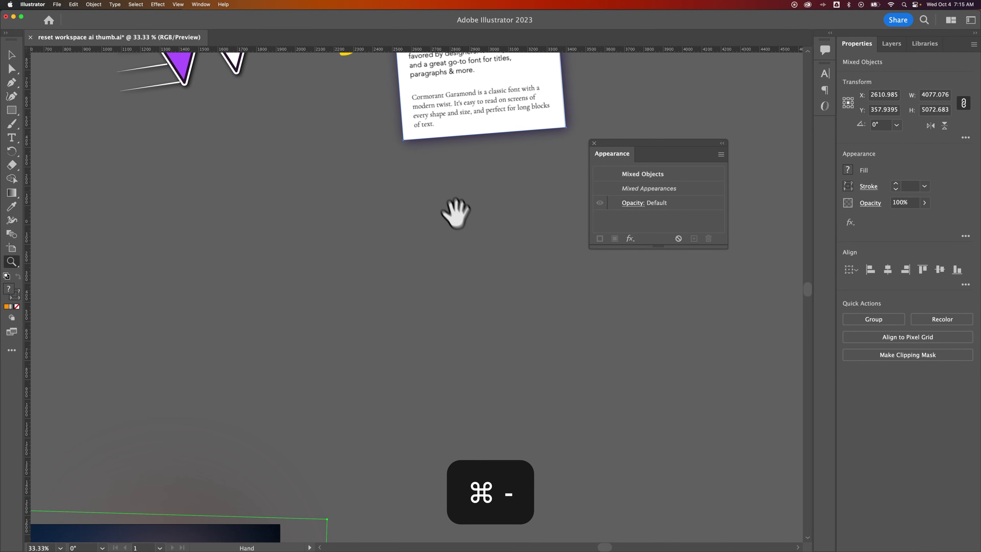
drag(456, 211, 477, 112)
drag(357, 411, 433, 215)
key(v)
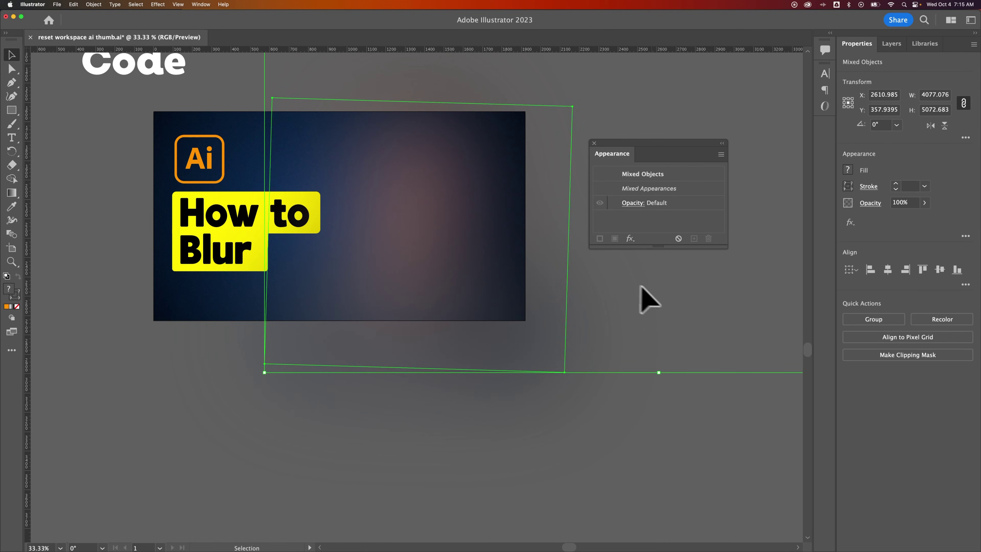
- Lower the portrait's Gaussian Blur radius to about 5.33 pixels and deselect it
click(707, 343)
click(499, 258)
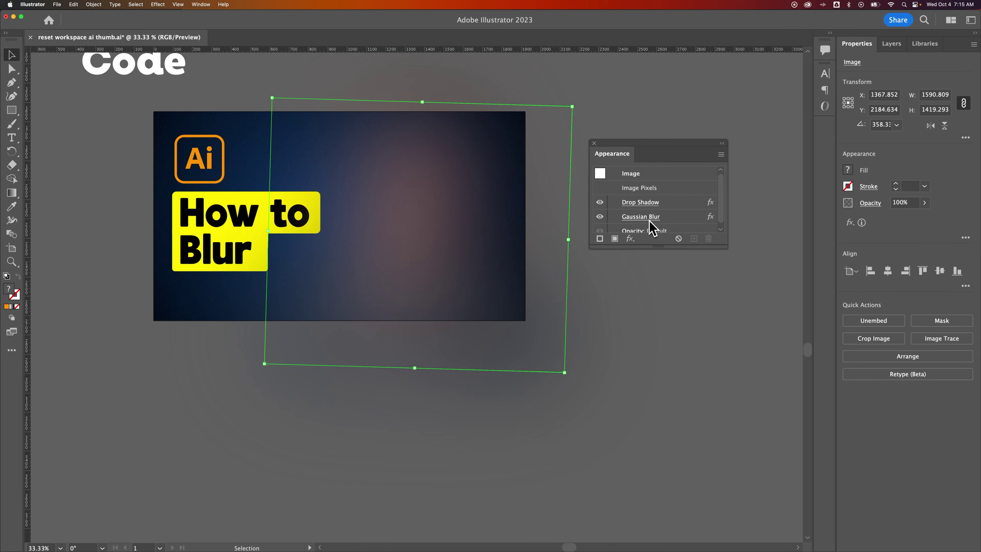
click(641, 217)
drag(657, 357, 637, 359)
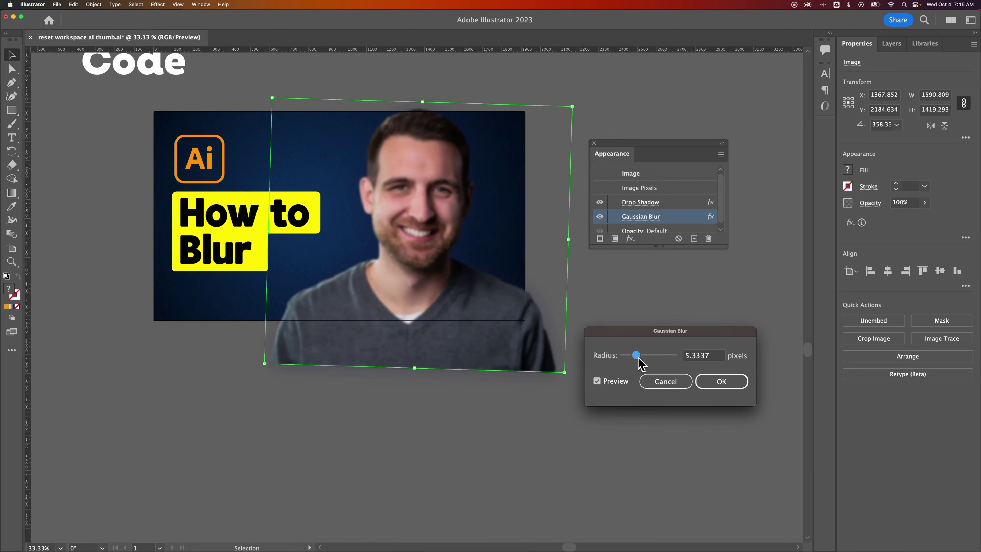
click(721, 381)
click(657, 359)
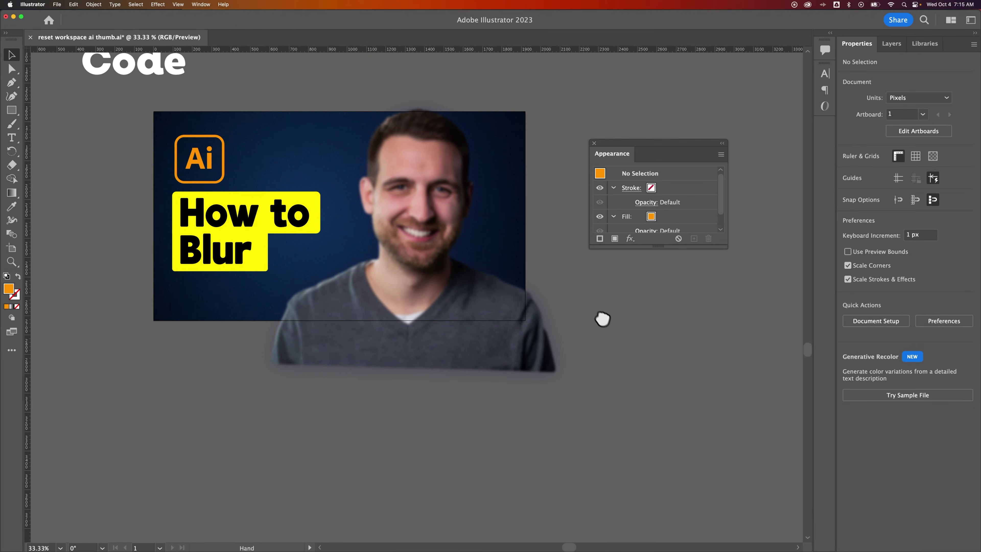
drag(602, 319, 627, 340)
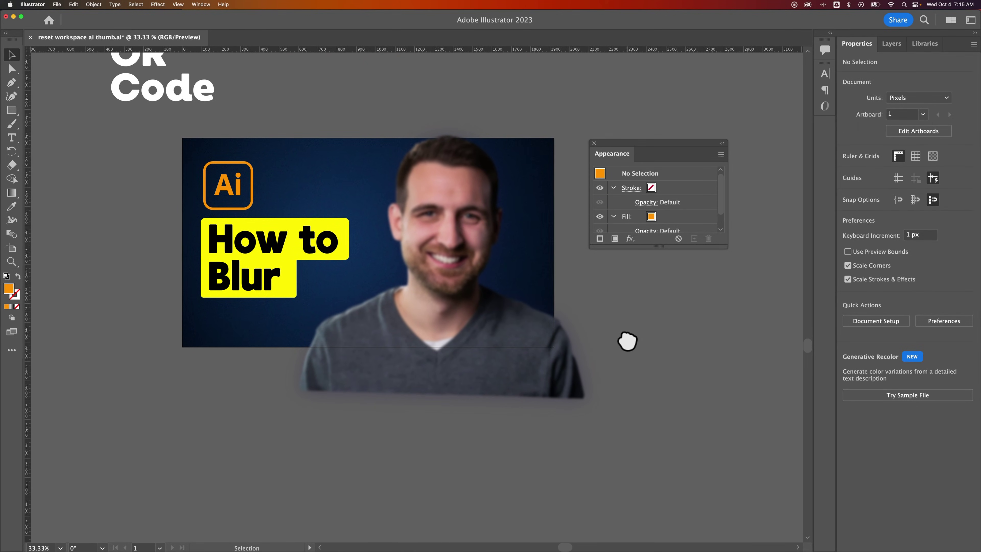